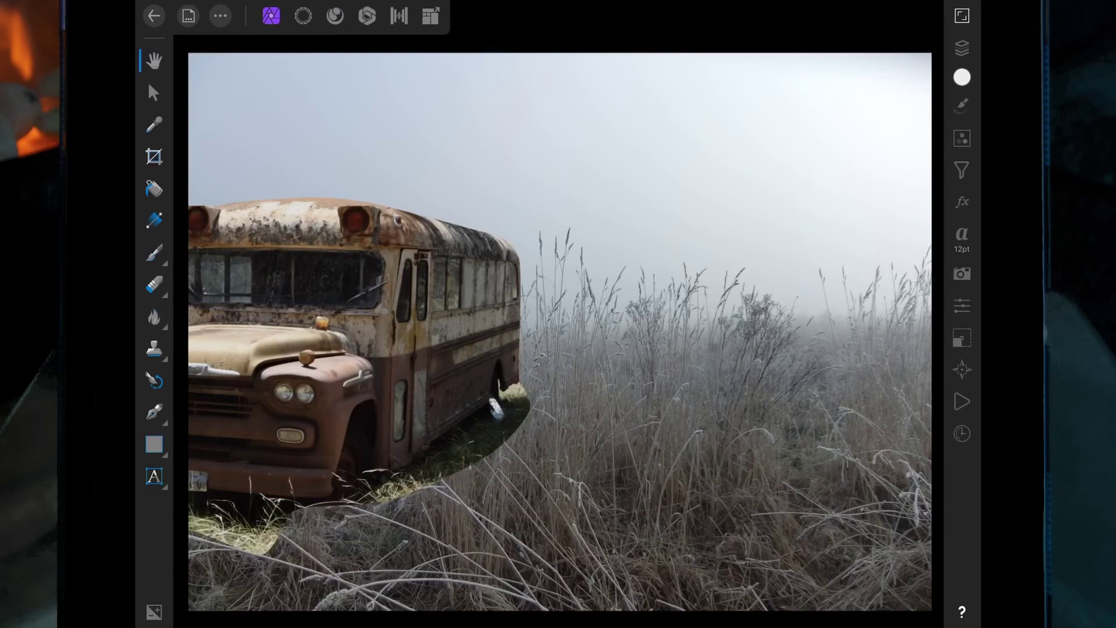
Select the rusty bus pixel layer and attach a Mask Layer to it.
left_click(154, 93)
left_click(349, 349)
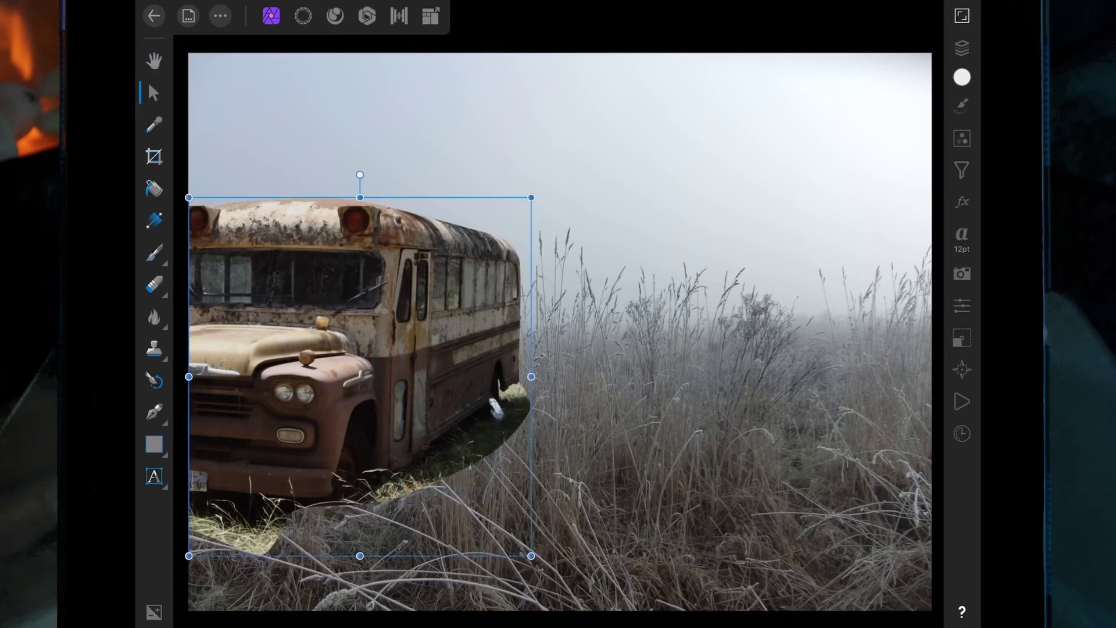
left_click(961, 47)
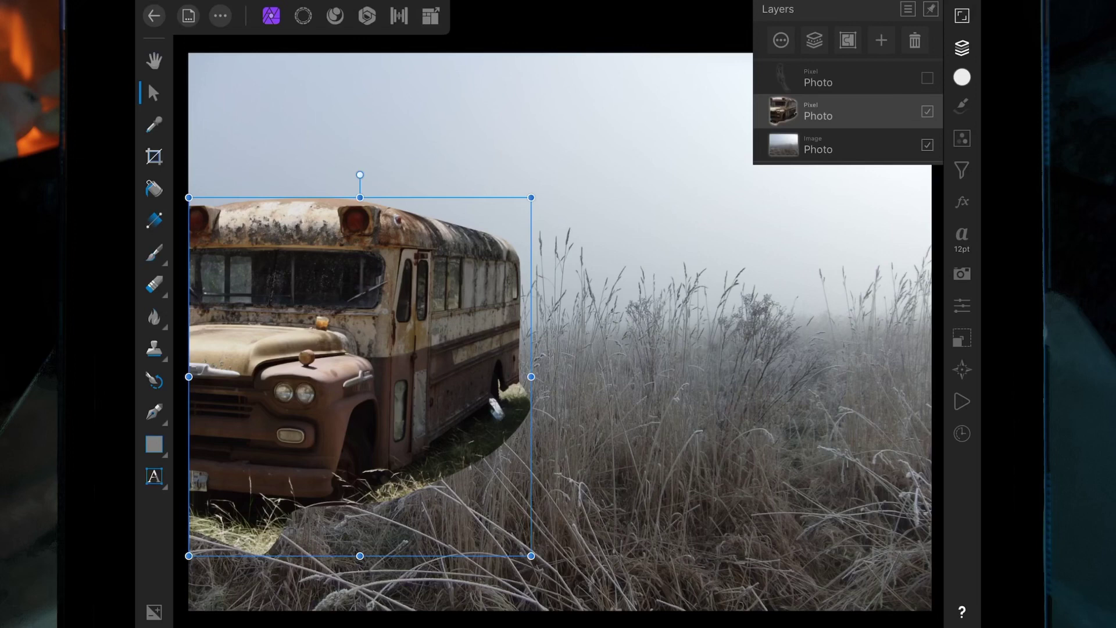
left_click(880, 41)
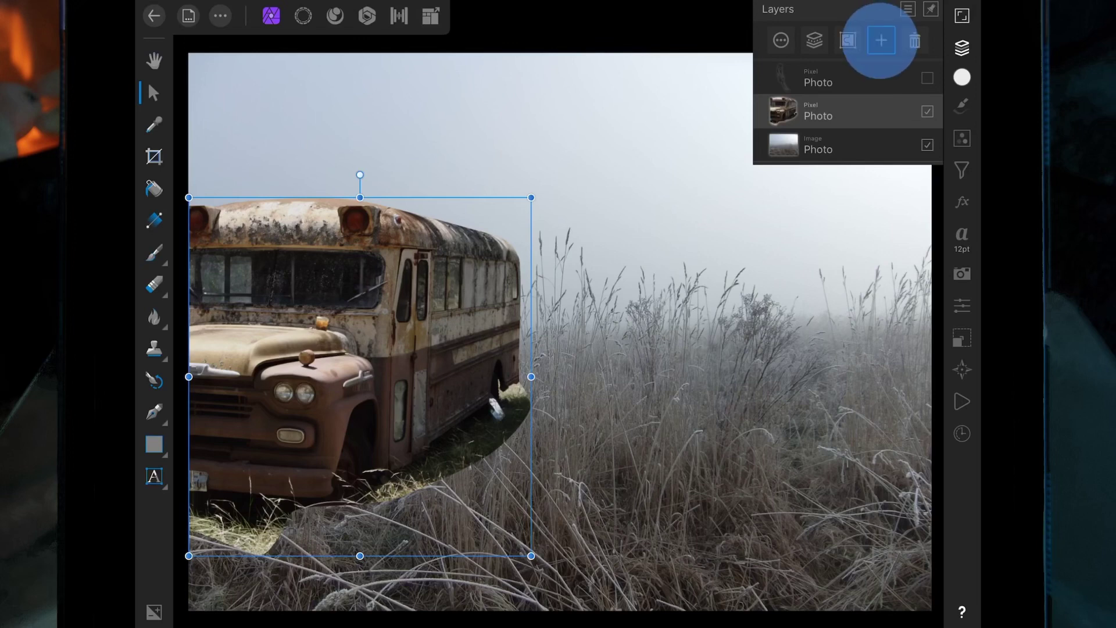
left_click(867, 154)
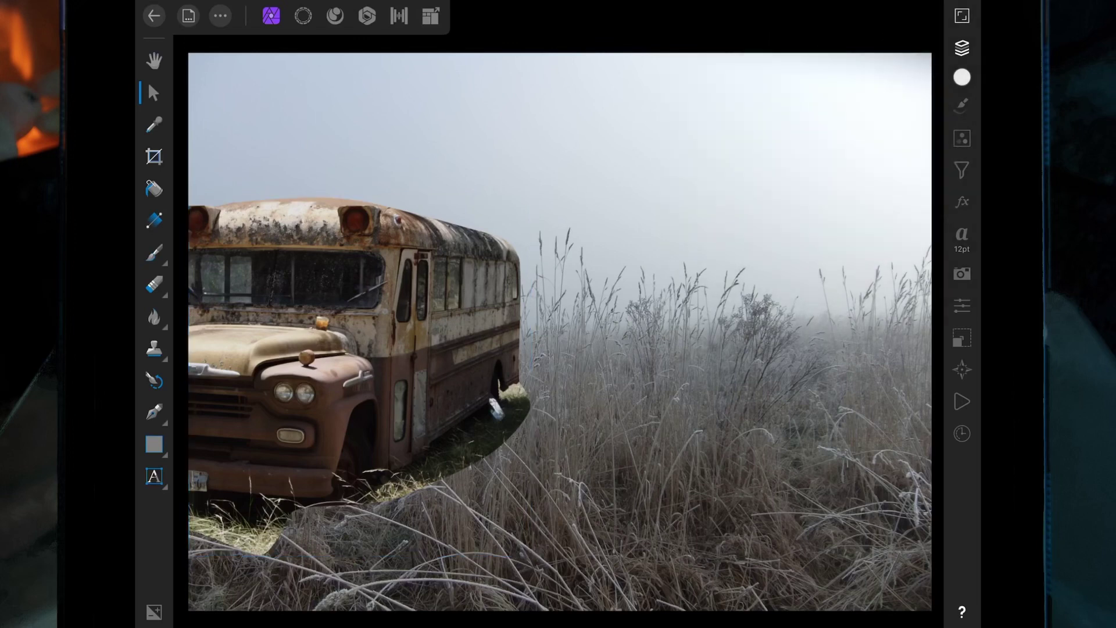
Drag a linear gradient down the bus mask and set one stop to black.
left_click(155, 219)
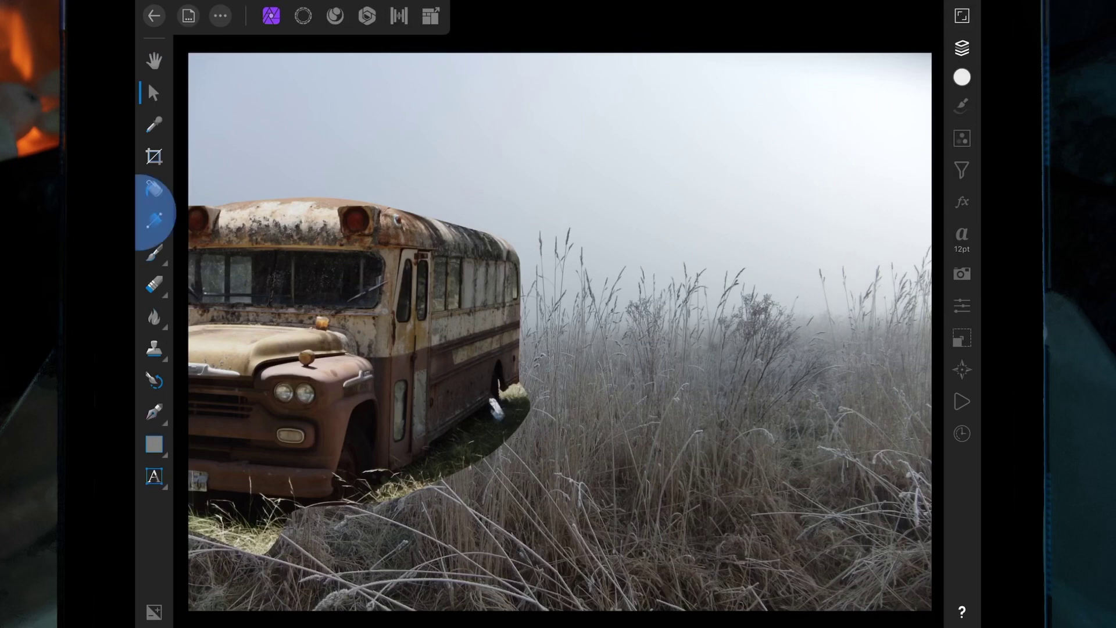
left_click(155, 220)
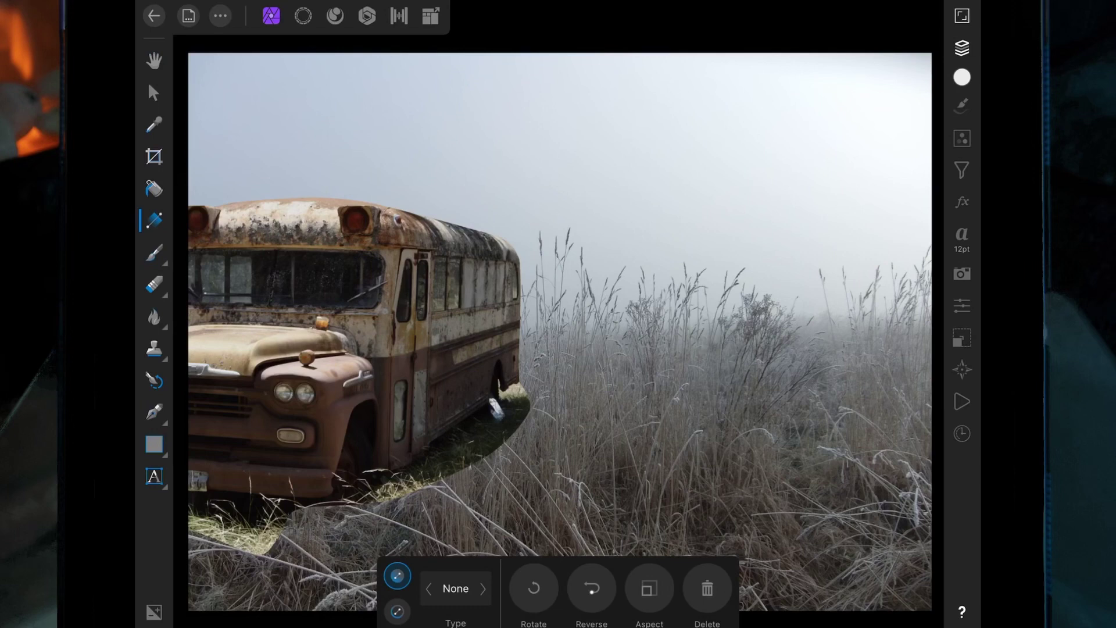
left_click_drag(340, 156, 343, 501)
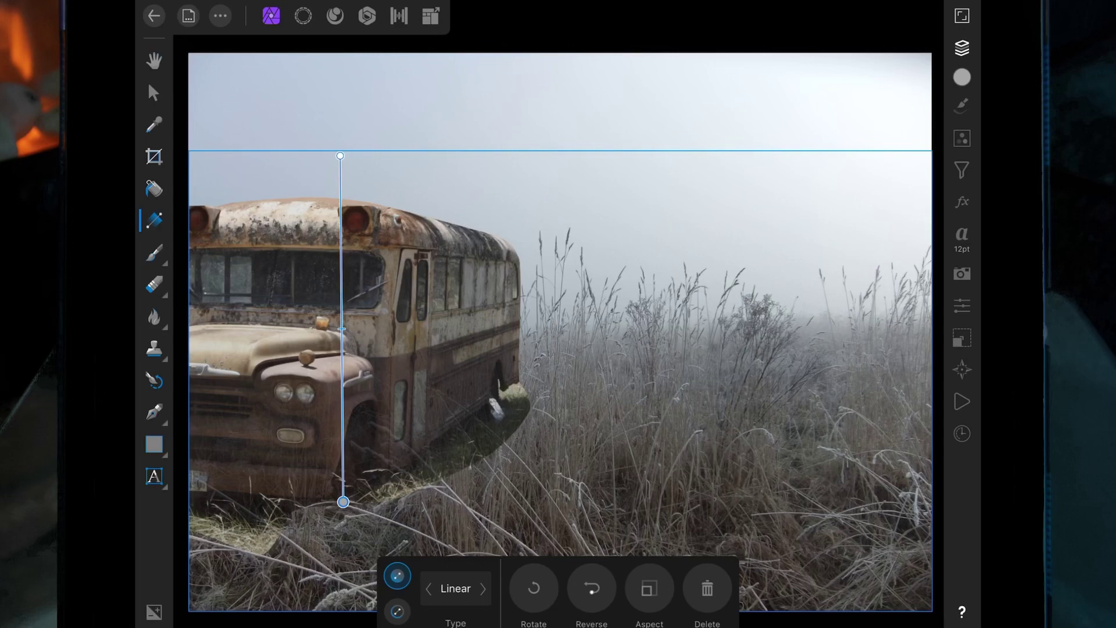
left_click(340, 155)
left_click(962, 76)
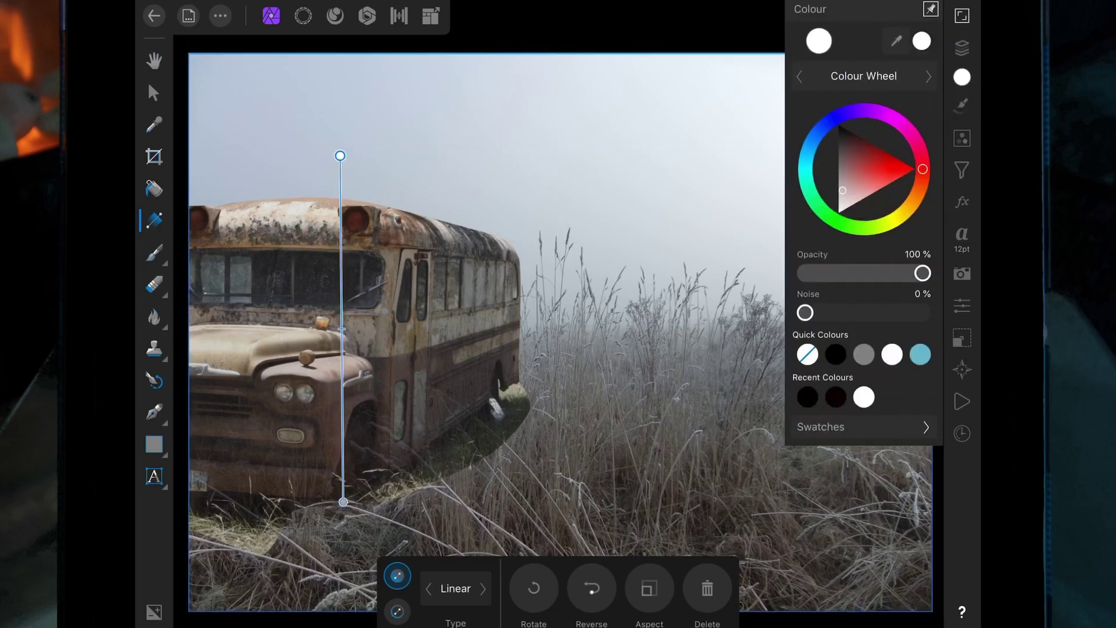
left_click(838, 182)
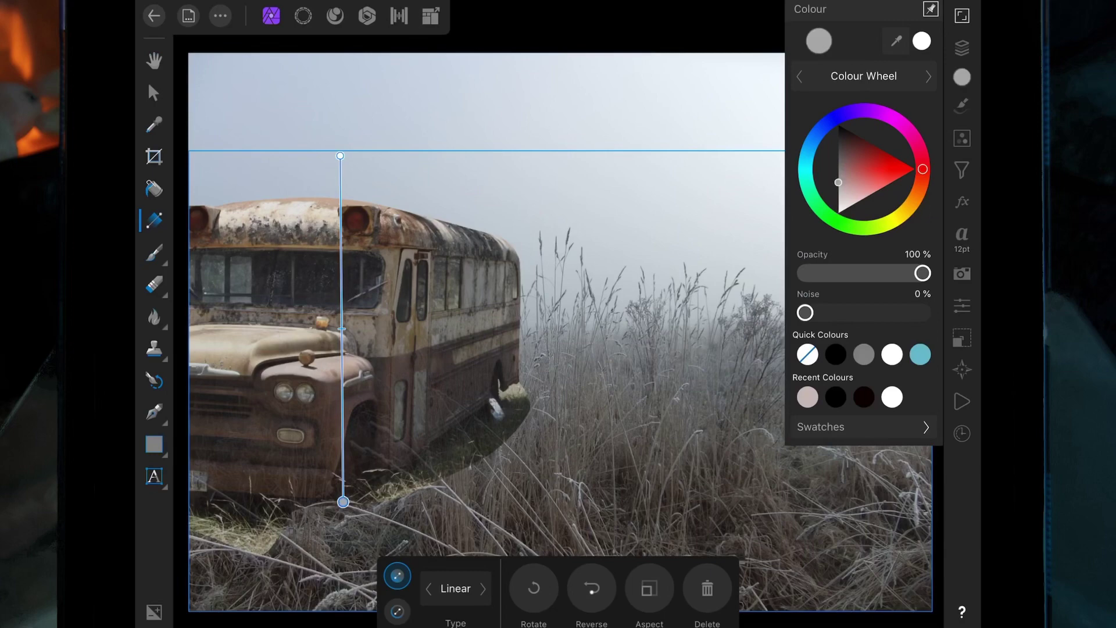
left_click_drag(838, 183, 838, 124)
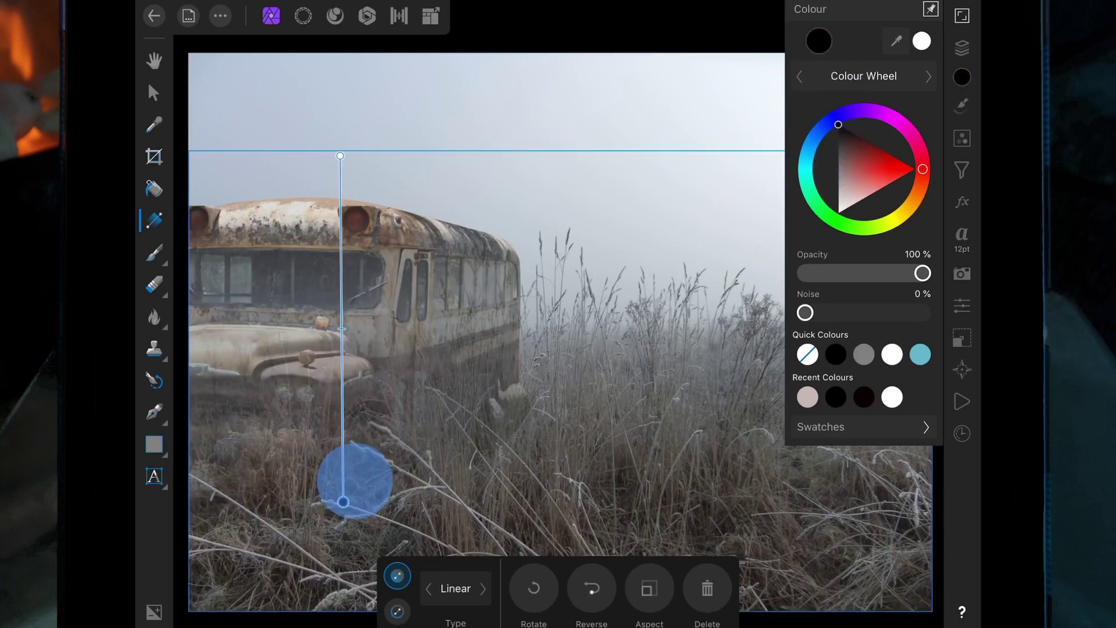
Move the gradient handles so the fade starts near the windshield, dissolving the bus front into grass.
left_click_drag(343, 501, 358, 473)
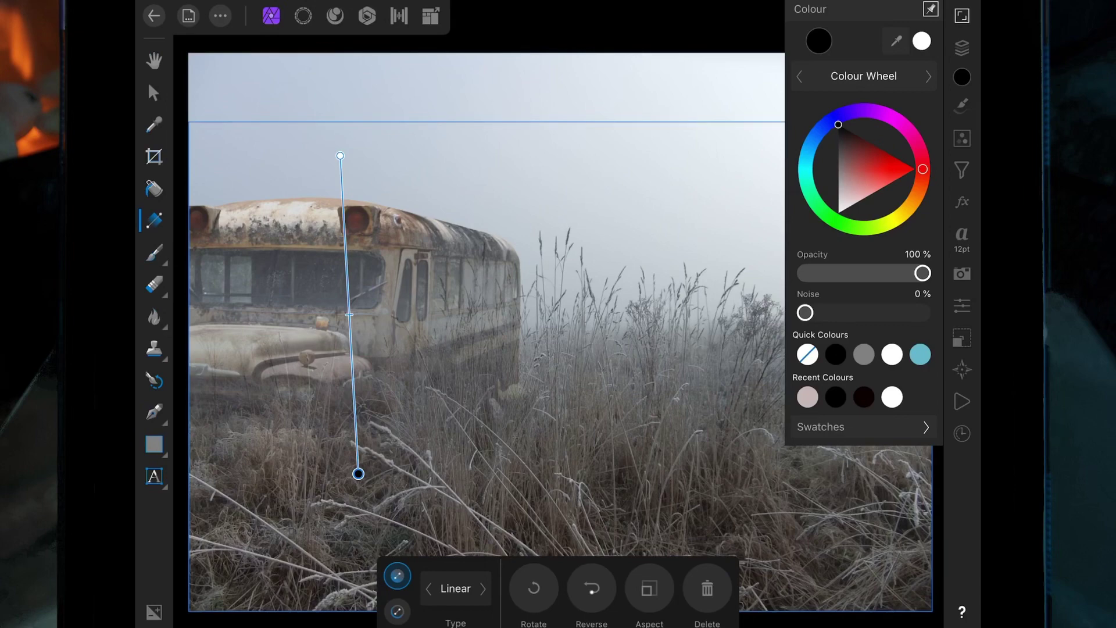
left_click_drag(339, 295, 351, 319)
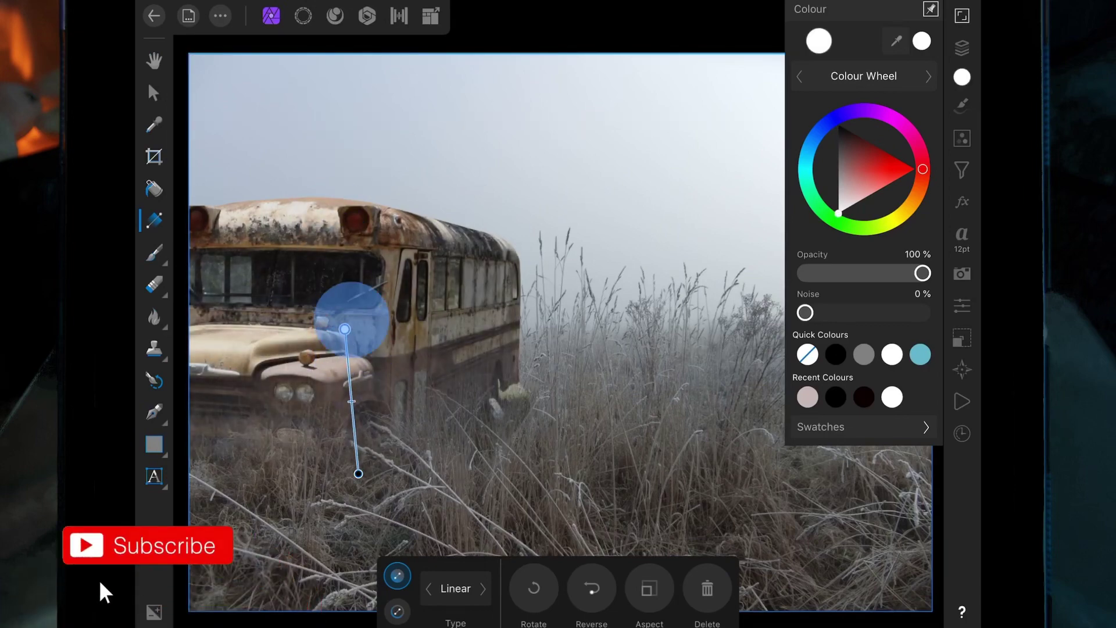
left_click_drag(359, 474, 355, 470)
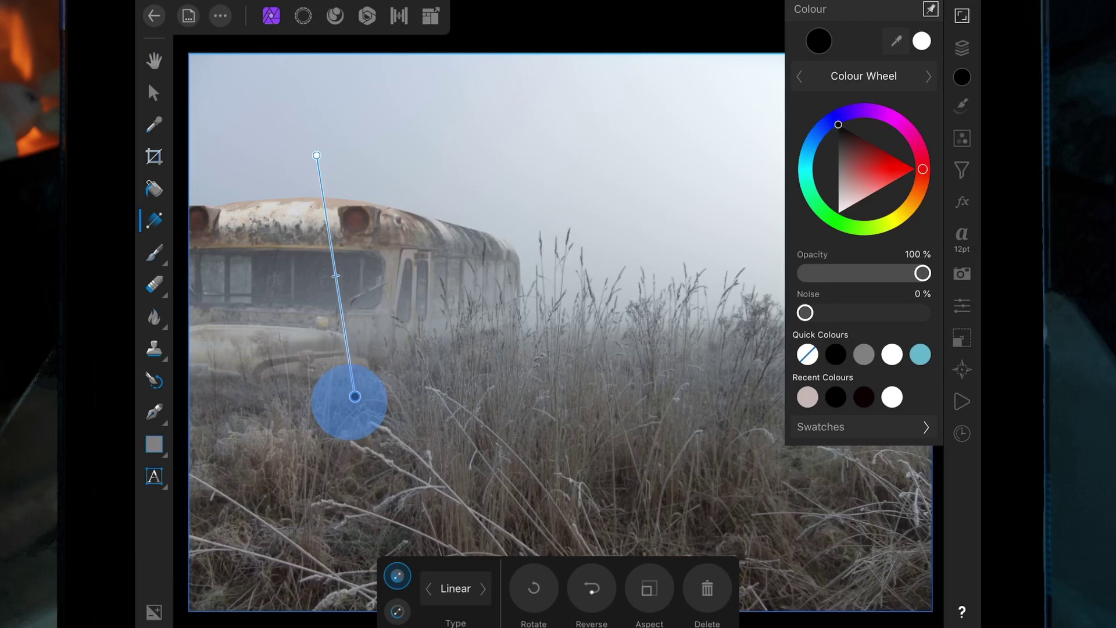
left_click_drag(316, 156, 321, 272)
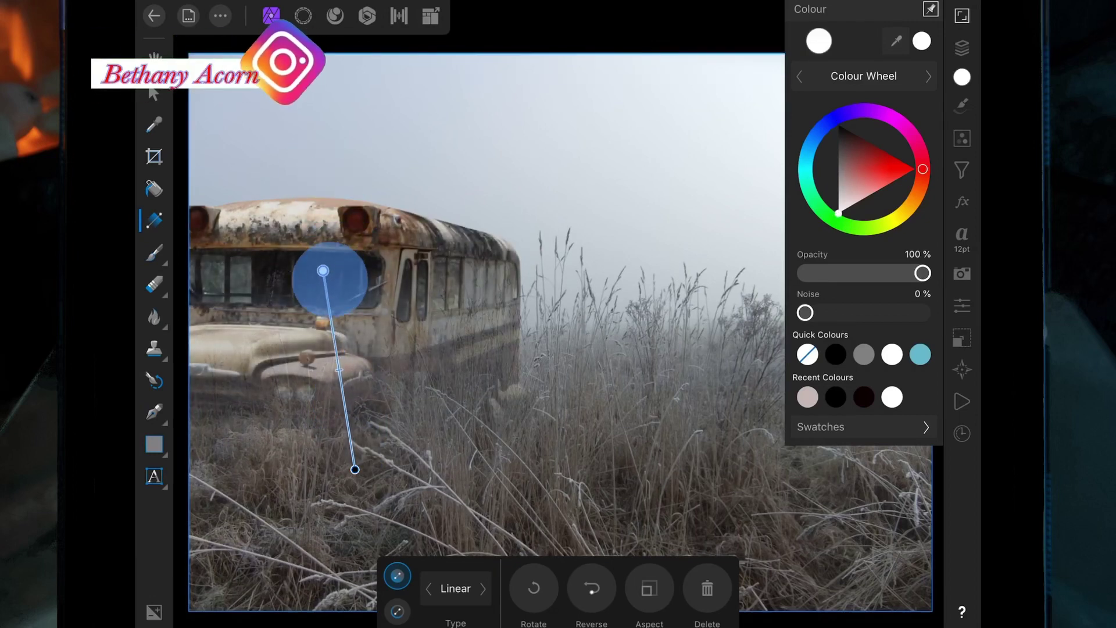
left_click_drag(355, 470, 370, 449)
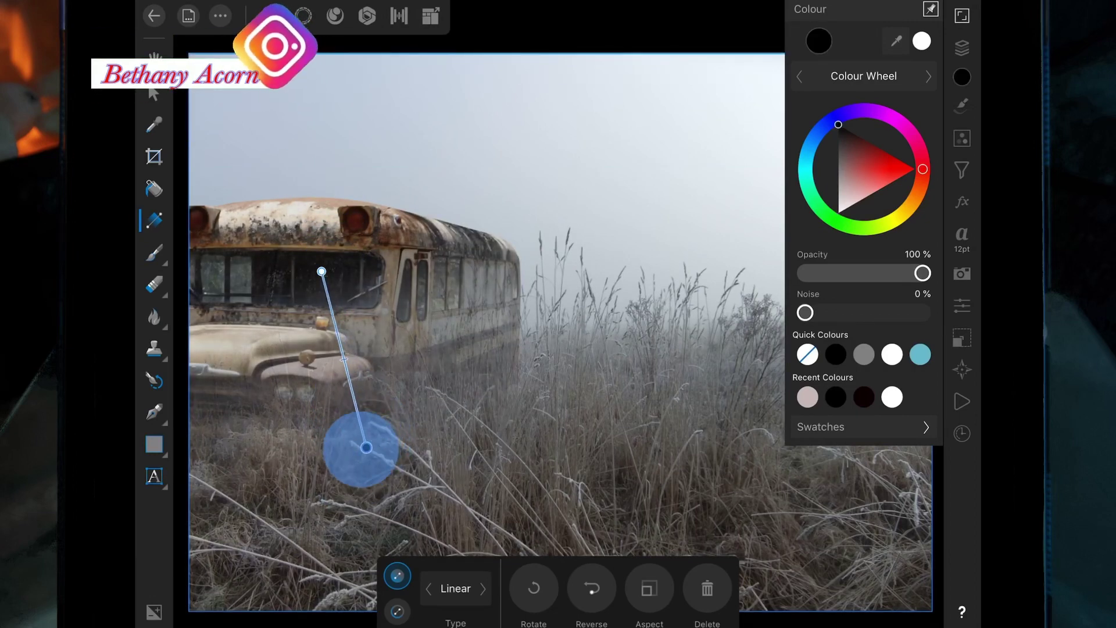
left_click_drag(322, 271, 332, 280)
mouse_move(370, 448)
left_mouse_down()
mouse_move(350, 416)
mouse_move(366, 415)
mouse_move(363, 401)
left_mouse_up()
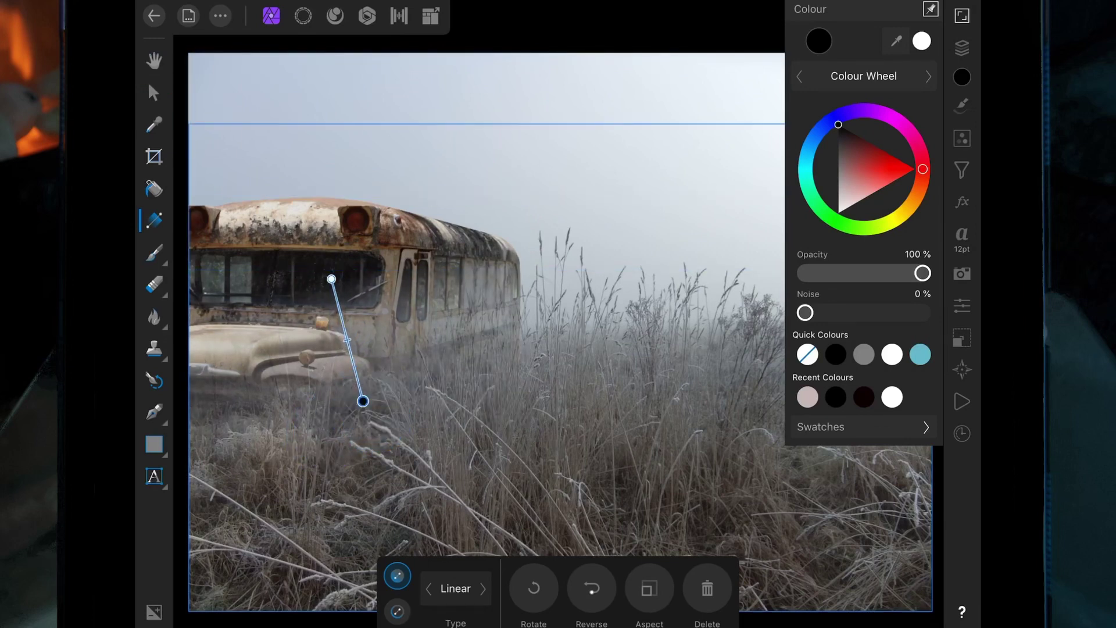
left_click_drag(332, 279, 341, 286)
left_click(363, 401)
left_click_drag(362, 401, 357, 376)
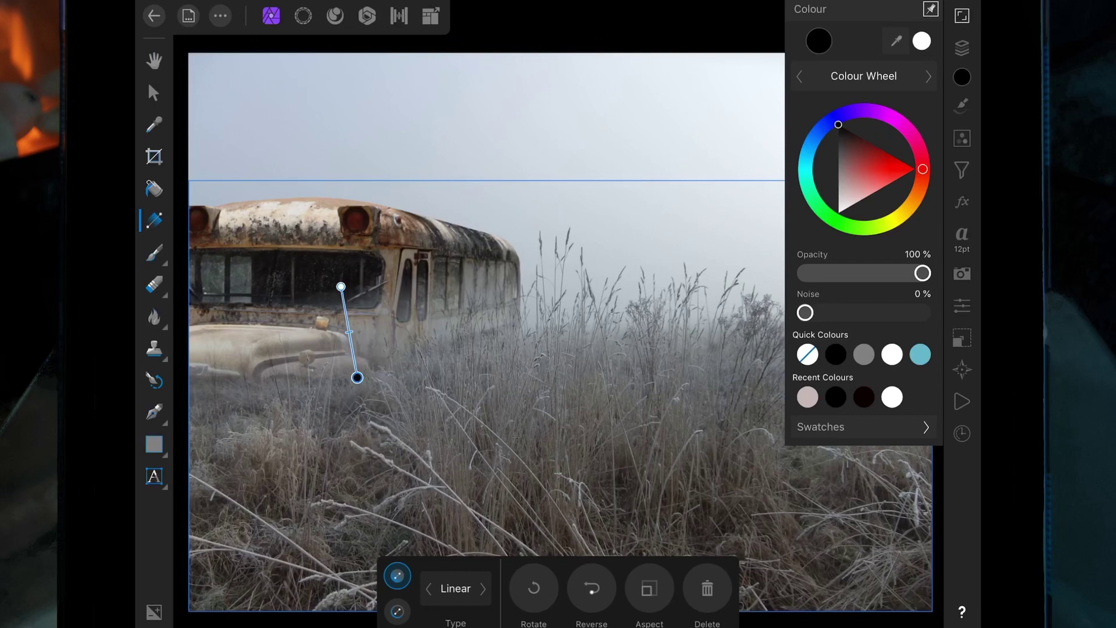
left_click_drag(340, 286, 350, 315)
Unhide the girl layer and select her with the Move Tool.
left_click(963, 48)
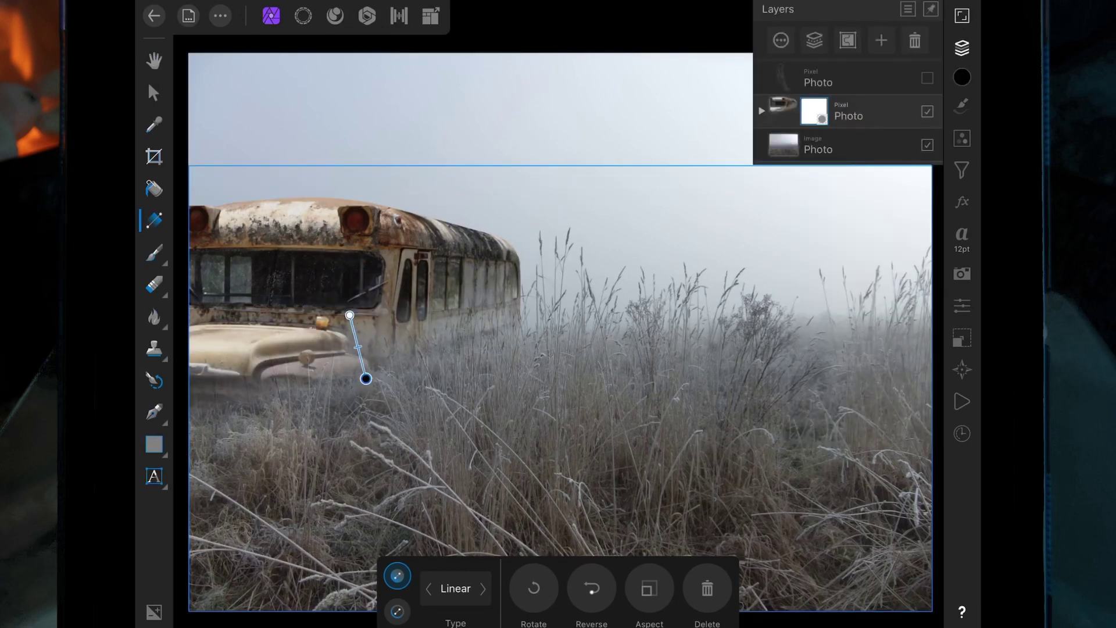
left_click(926, 77)
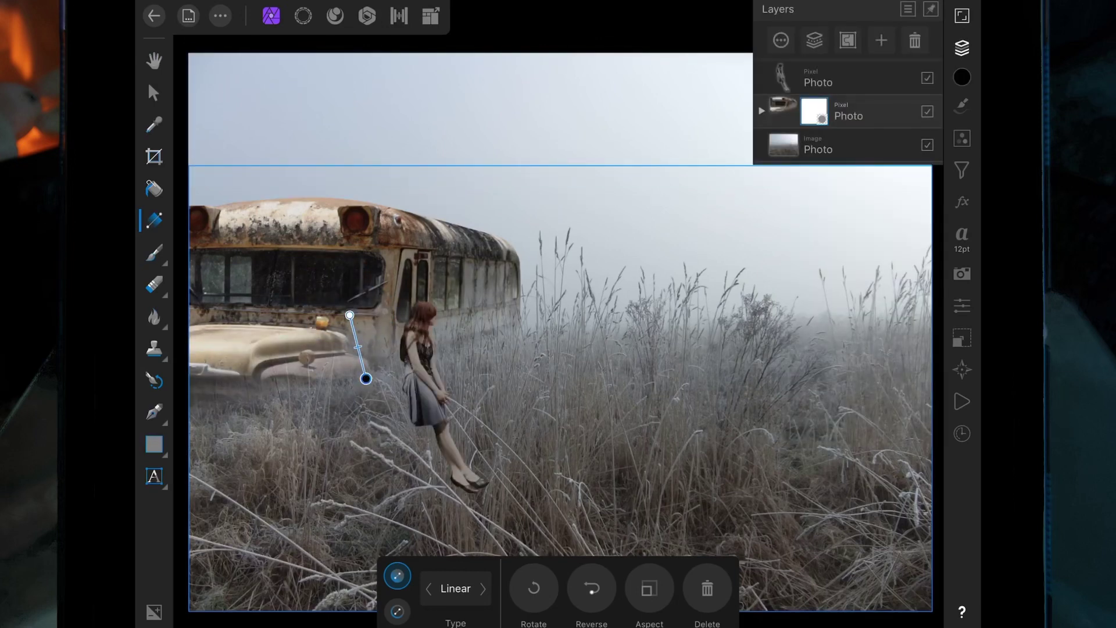
left_click(153, 93)
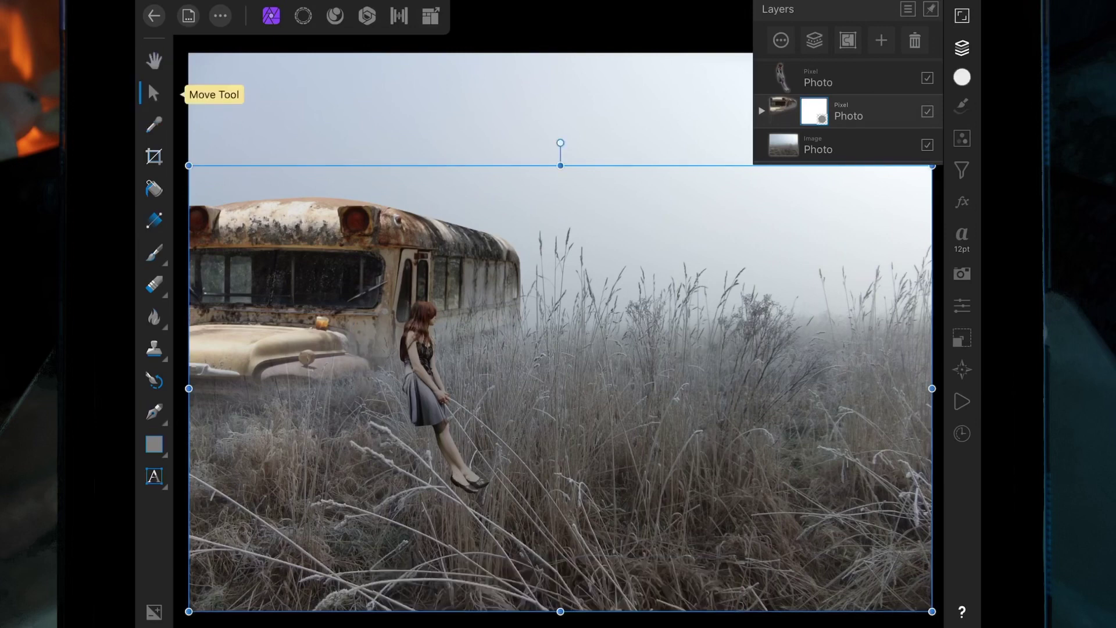
left_click(436, 386)
left_click_drag(436, 386, 436, 380)
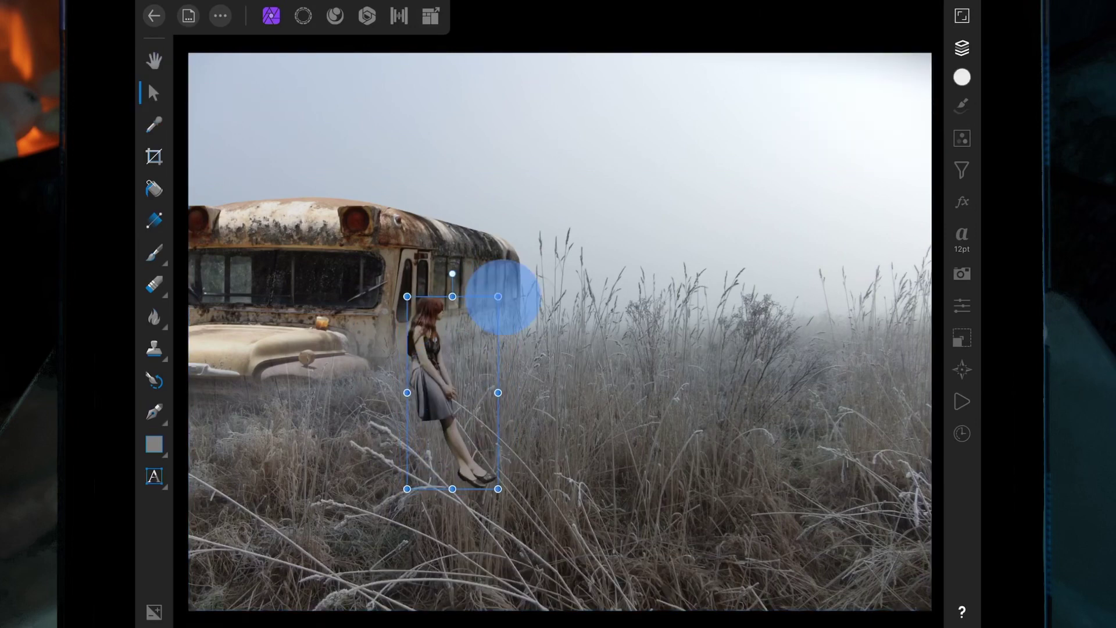
Shrink the girl from her top-right corner and raise her slightly beside the bus.
left_click_drag(499, 294, 491, 313)
left_click_drag(462, 357, 464, 333)
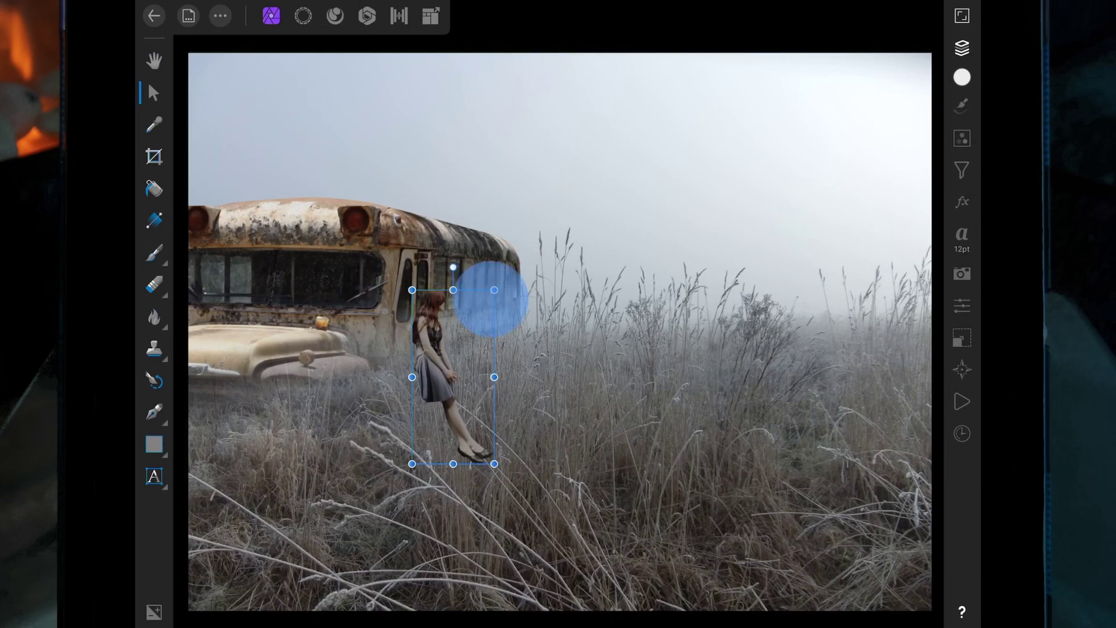
left_click_drag(495, 290, 485, 307)
left_click_drag(456, 358, 456, 347)
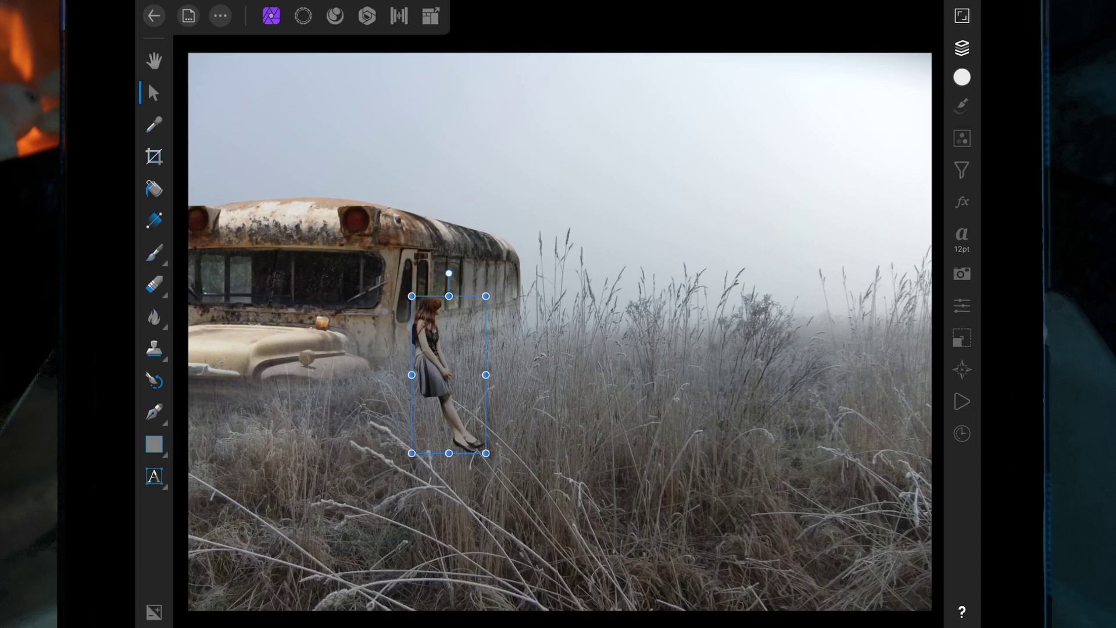
Add a Mask Layer to the girl layer.
left_click(962, 47)
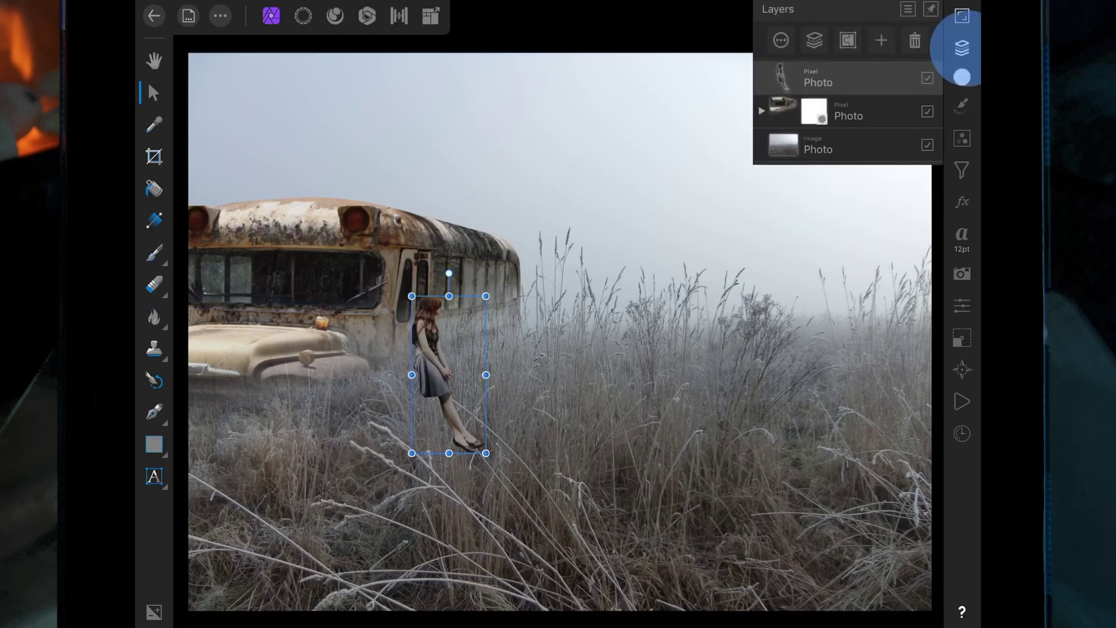
left_click(963, 47)
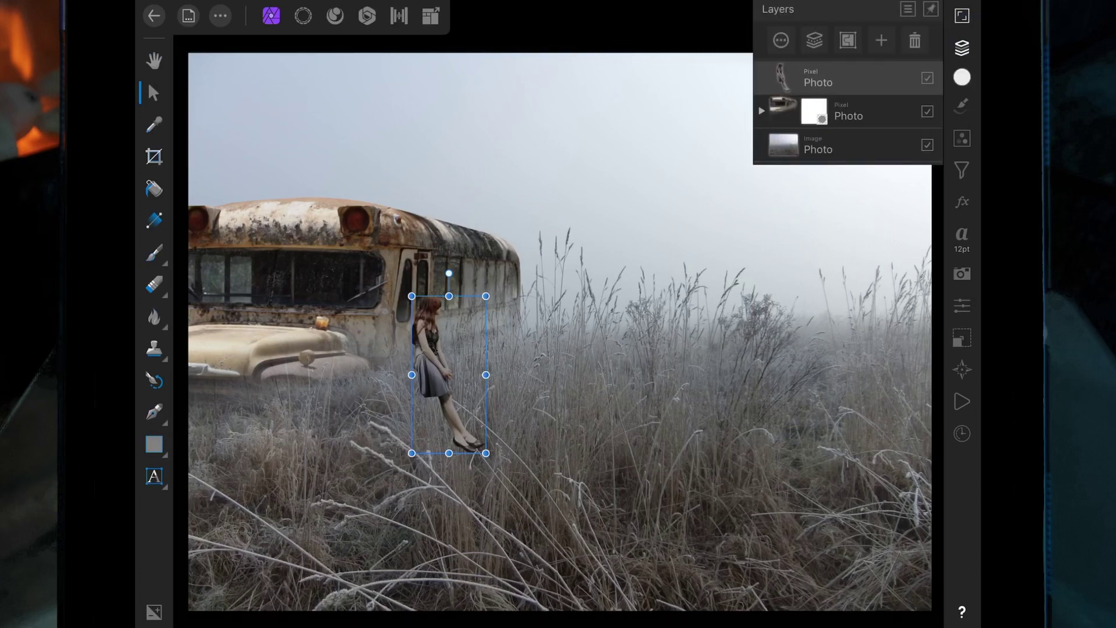
left_click(882, 41)
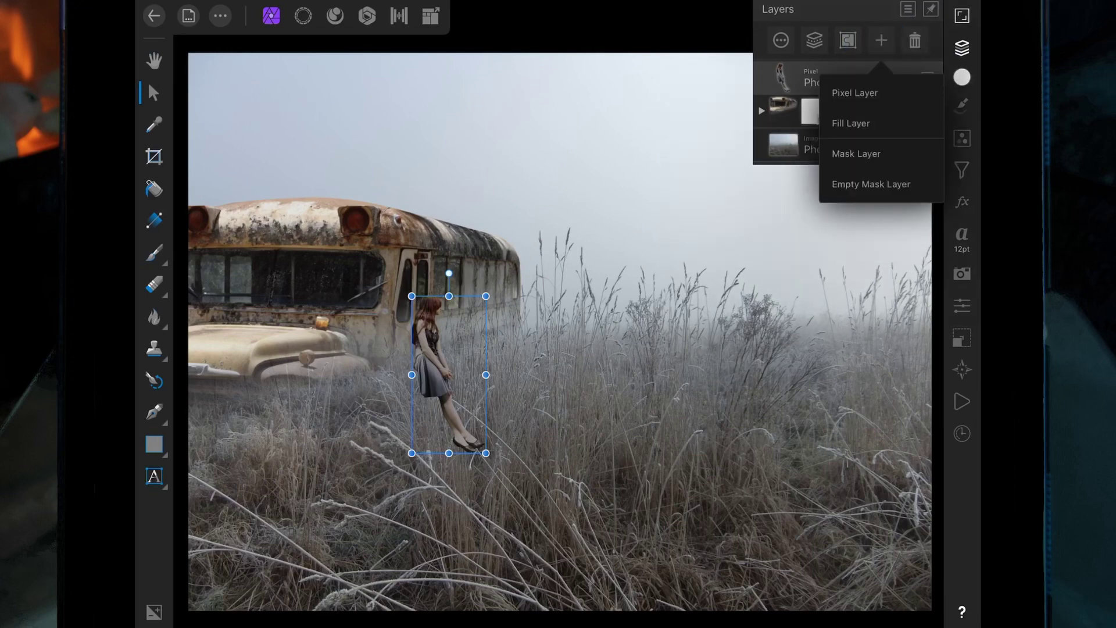
left_click(891, 150)
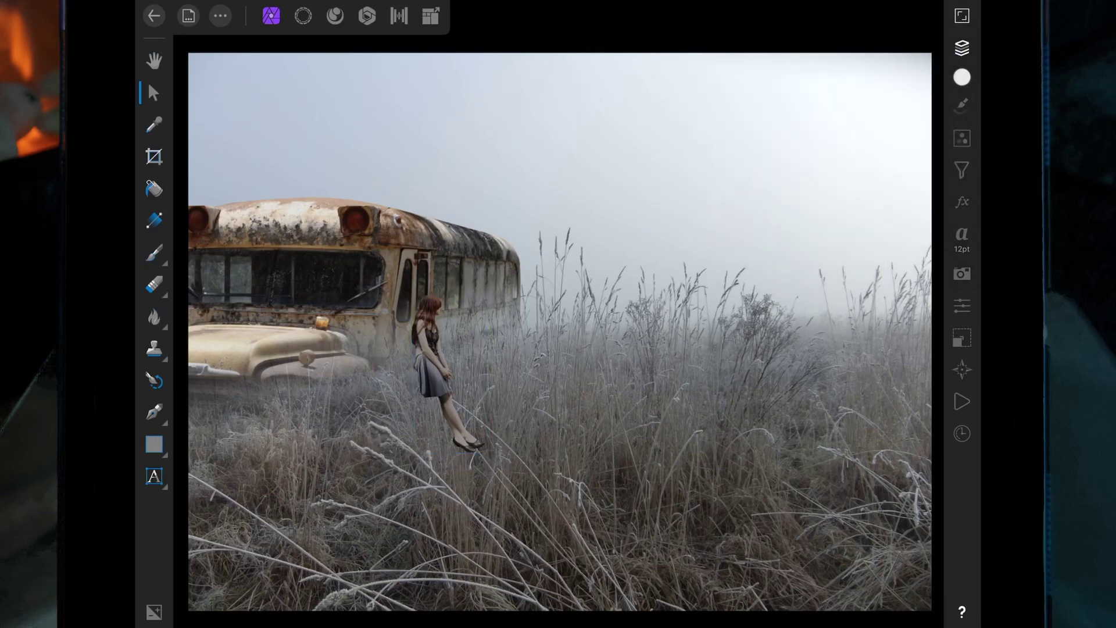
Drag a linear gradient across the girl's body with black and white stops.
left_click(154, 220)
left_click_drag(442, 260, 449, 443)
left_click(962, 77)
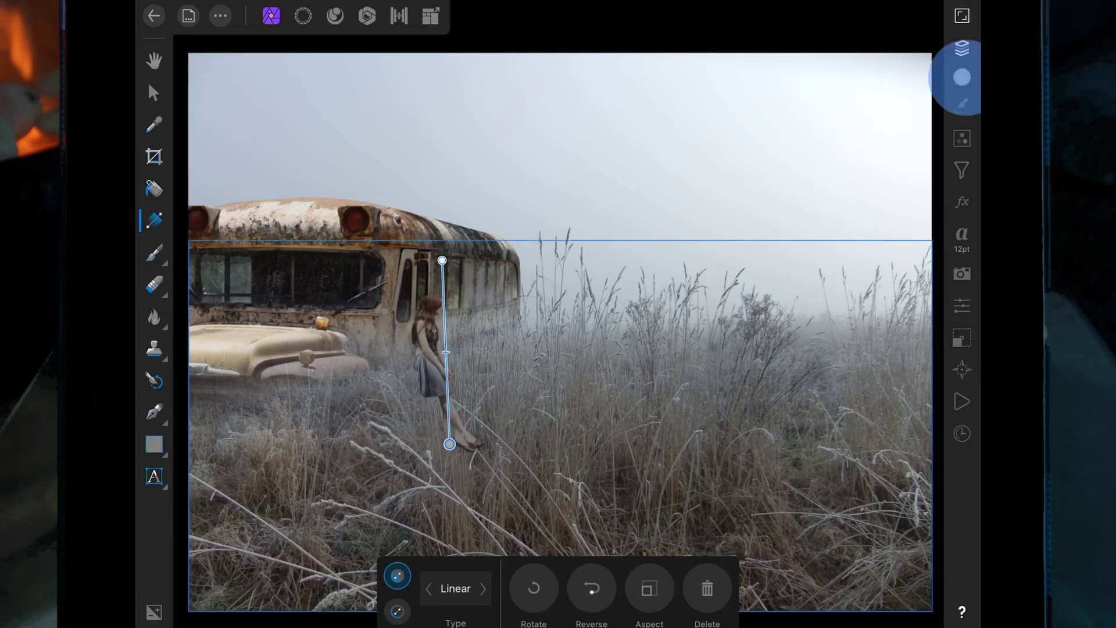
left_click_drag(844, 169, 838, 124)
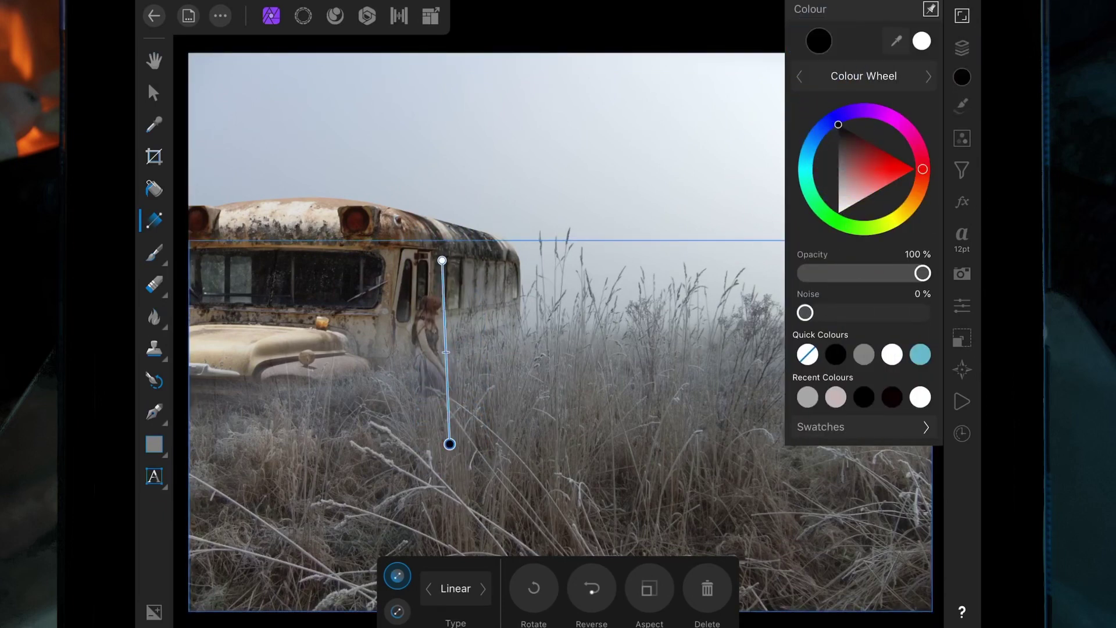
left_click(442, 260)
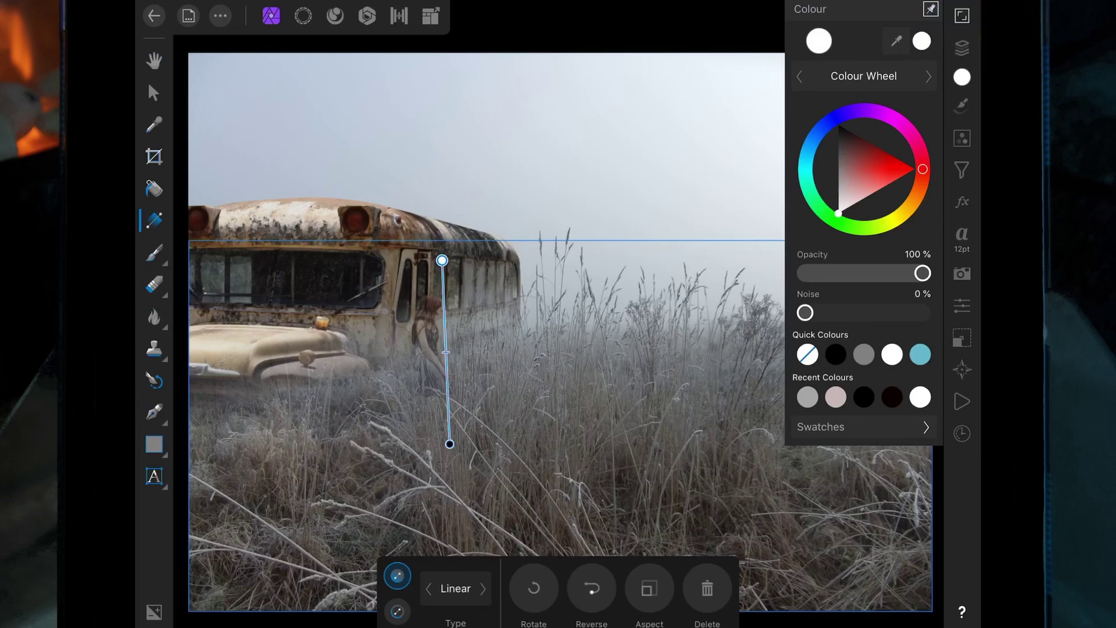
left_click(962, 48)
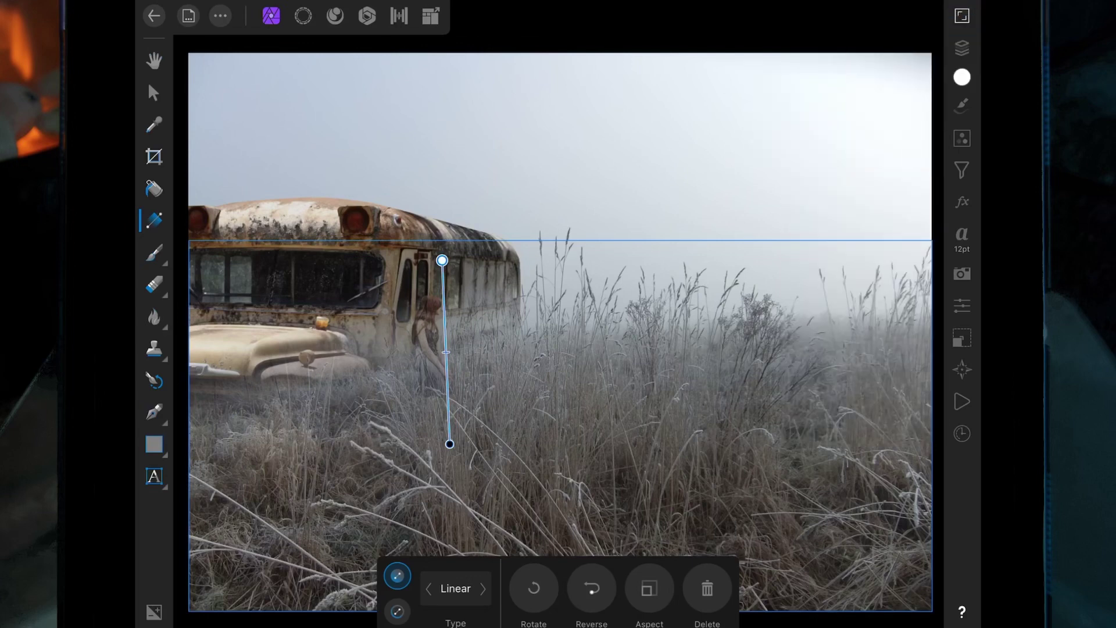
Adjust the gradient handles so the girl's legs vanish into the grass.
left_click_drag(442, 259, 431, 299)
left_click_drag(449, 443, 446, 396)
left_click_drag(431, 298, 428, 322)
left_click_drag(446, 393, 445, 377)
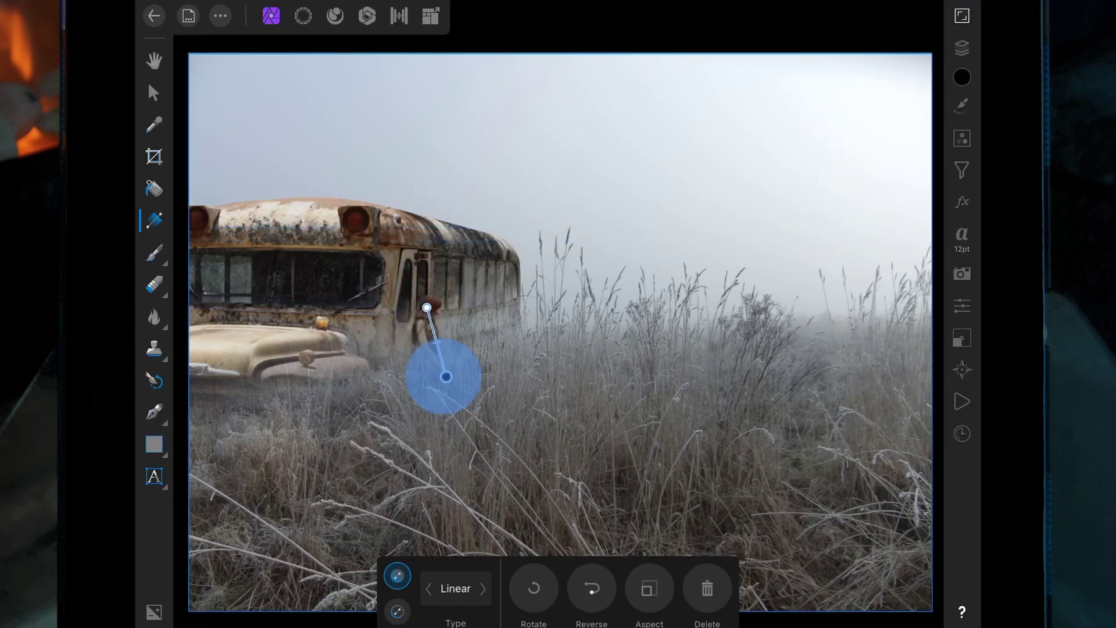
left_click(154, 59)
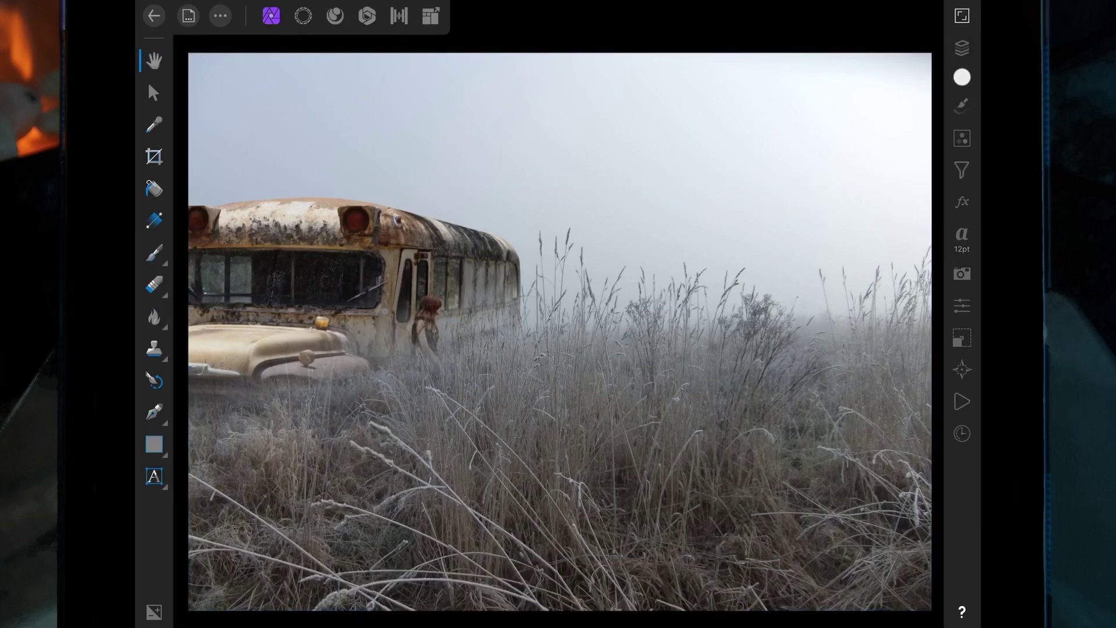
scroll(532, 366, "up", 5)
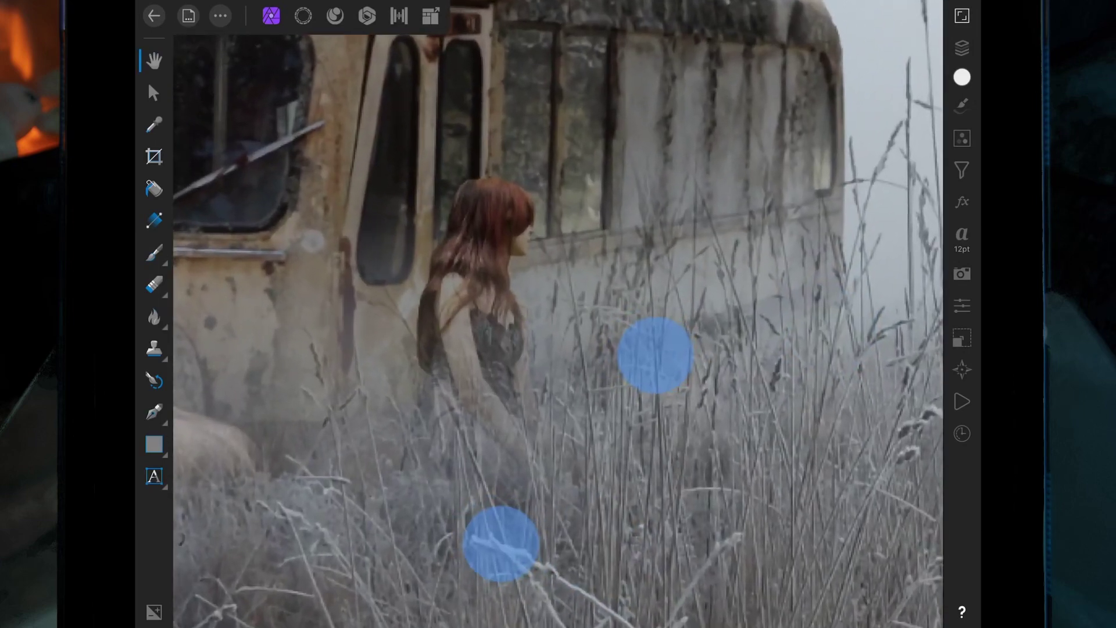
Select the girl's mask and set up a white Paint Brush at about 31% opacity.
left_click(962, 47)
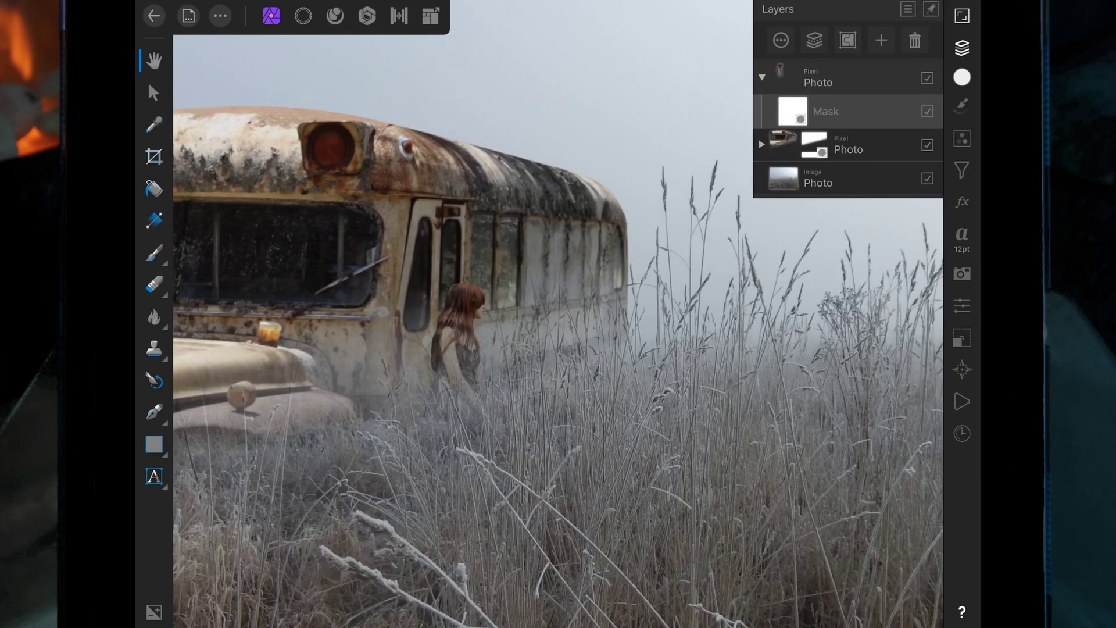
left_click(154, 253)
left_click(722, 587)
left_click(701, 471)
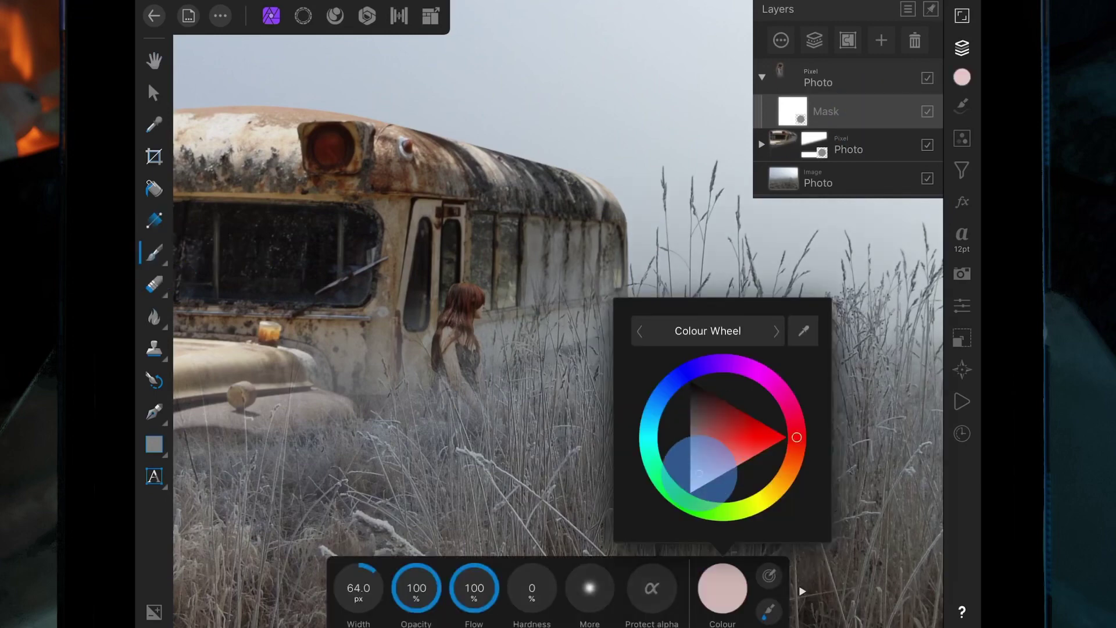
left_click_drag(701, 471, 694, 478)
left_click(721, 587)
left_click_drag(416, 587, 377, 582)
Brush over the girl's torso and arm to bring them back above the grass.
left_click(462, 358)
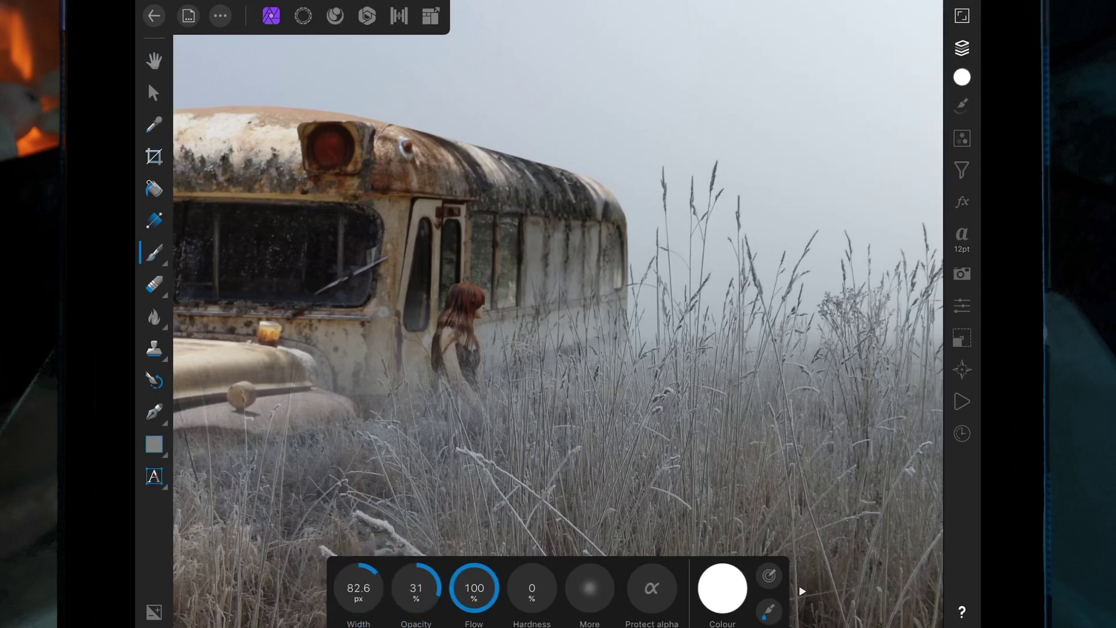
left_click(449, 375)
left_click(478, 351)
left_click(449, 354)
scroll(684, 420, "down", 3)
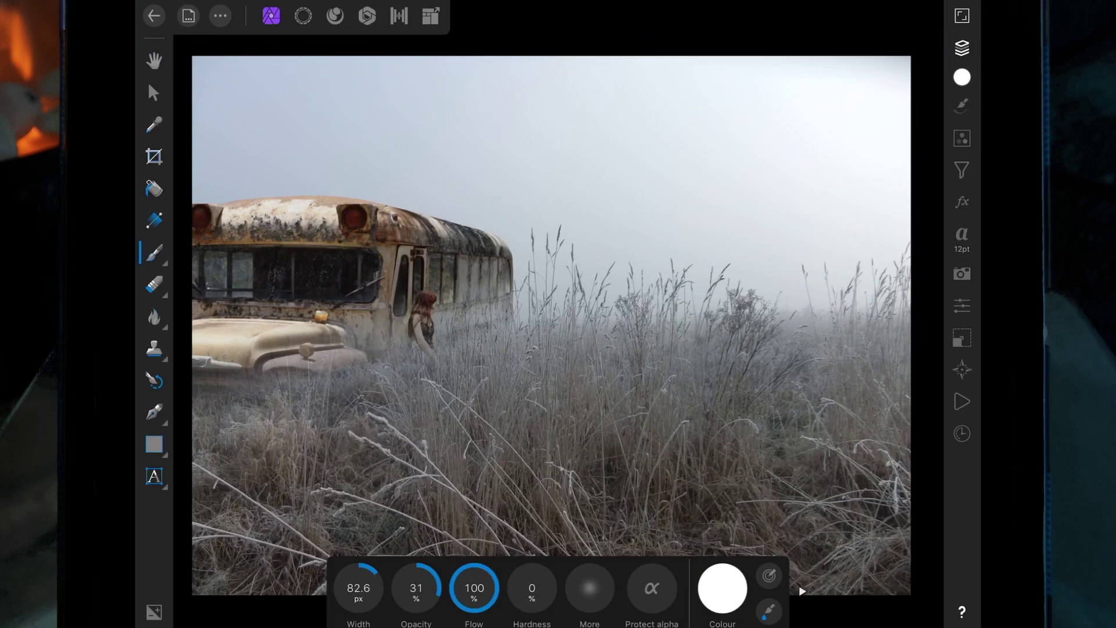